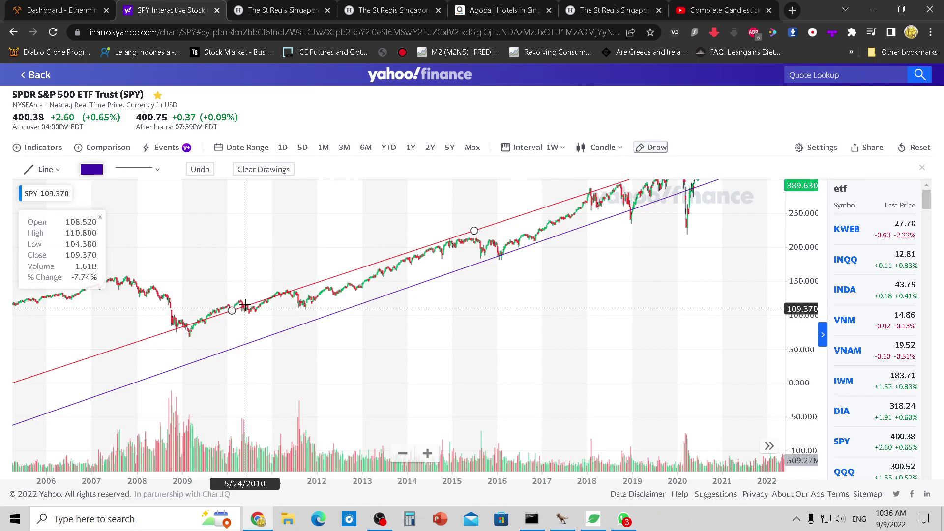
- Steepen the red trend line and move it onto the upper edge of the rising channel
mouse_move(660, 273)
left_mouse_down()
mouse_move(495, 347)
mouse_move(649, 376)
mouse_move(662, 354)
left_mouse_up()
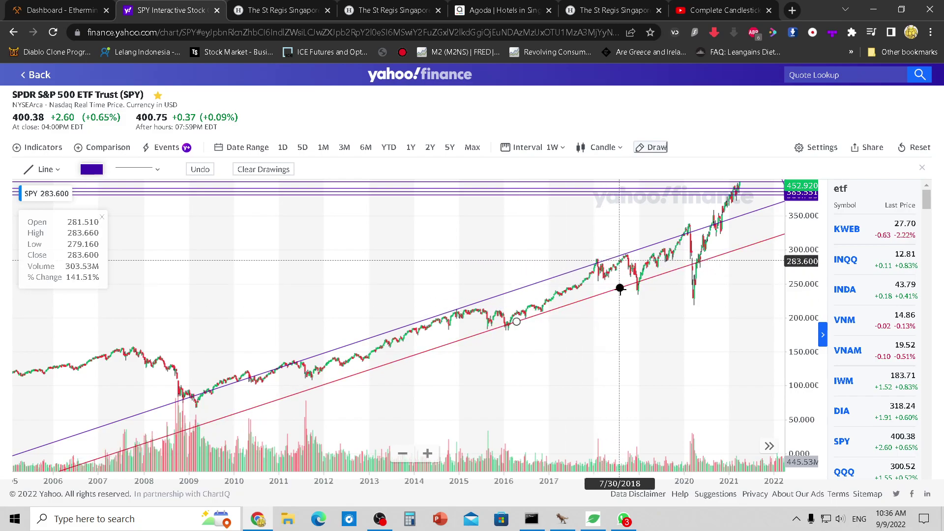
mouse_move(619, 288)
left_mouse_down()
mouse_move(628, 314)
mouse_move(613, 338)
mouse_move(614, 289)
left_mouse_up()
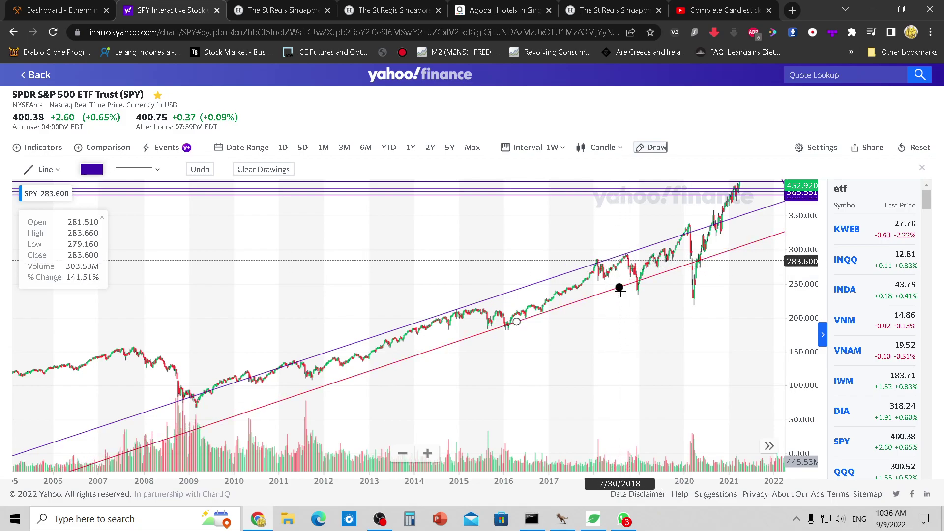
left_click_drag(619, 288, 215, 385)
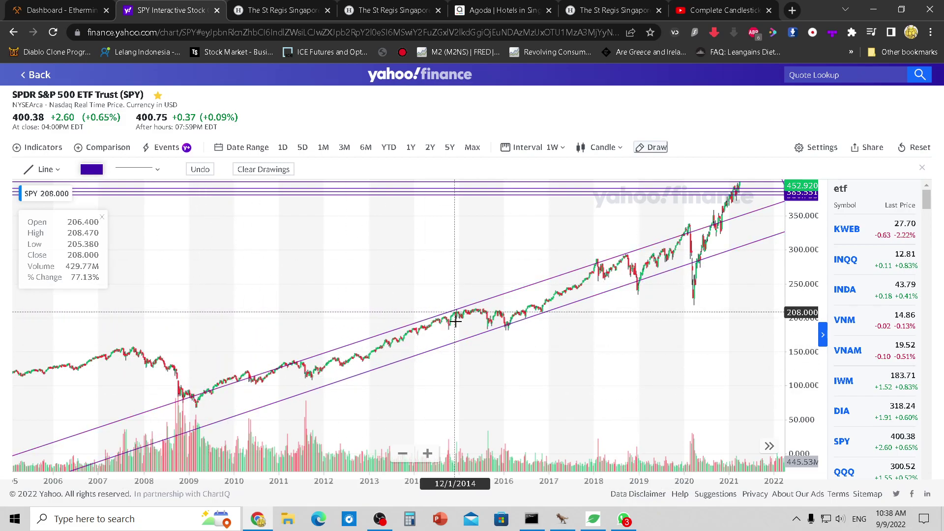
- Move the red line below the purple one, then raise the upper channel line above the 2021–2022 candles
left_click_drag(643, 347, 429, 393)
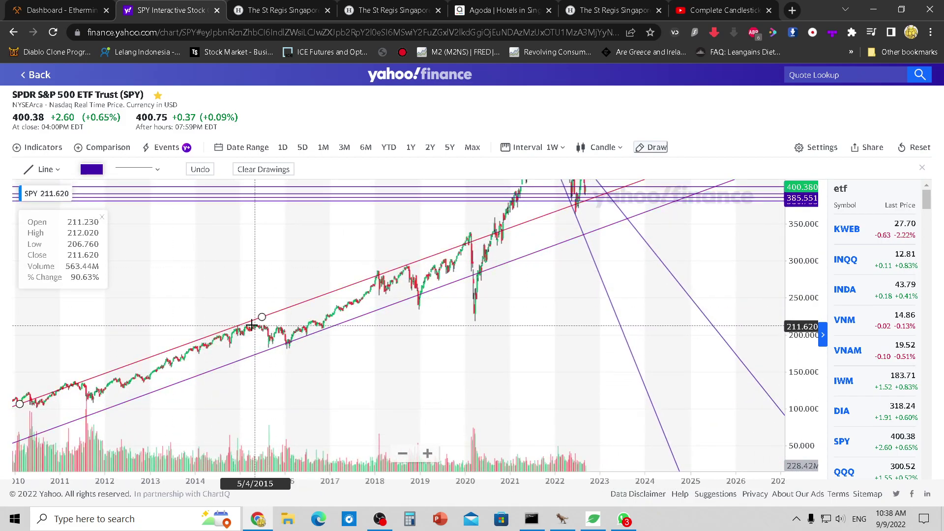
left_click_drag(255, 328, 399, 301)
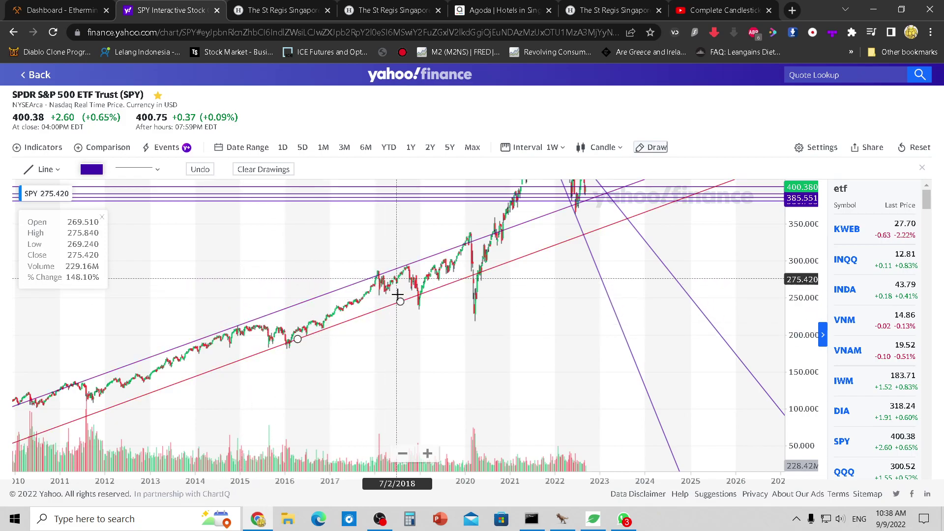
scroll(543, 389, "down", 2)
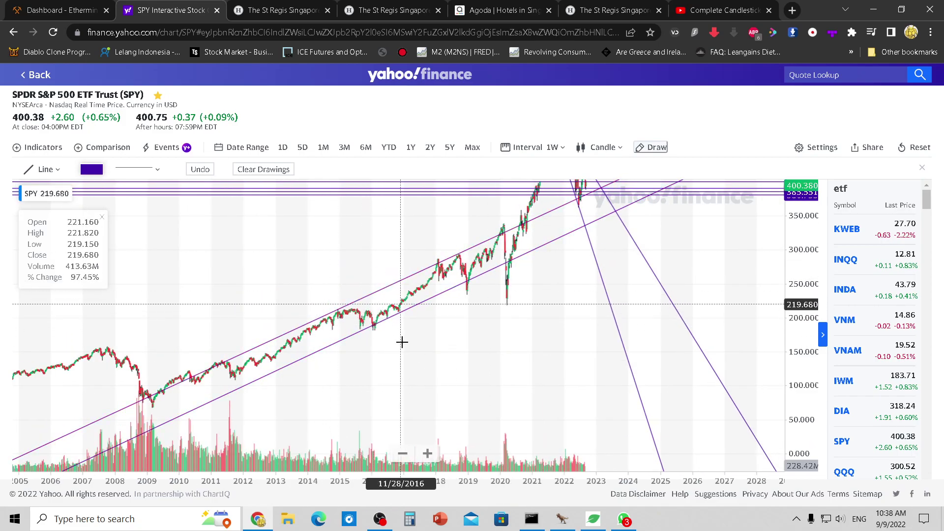
scroll(388, 349, "up", 2)
scroll(374, 359, "up", 1)
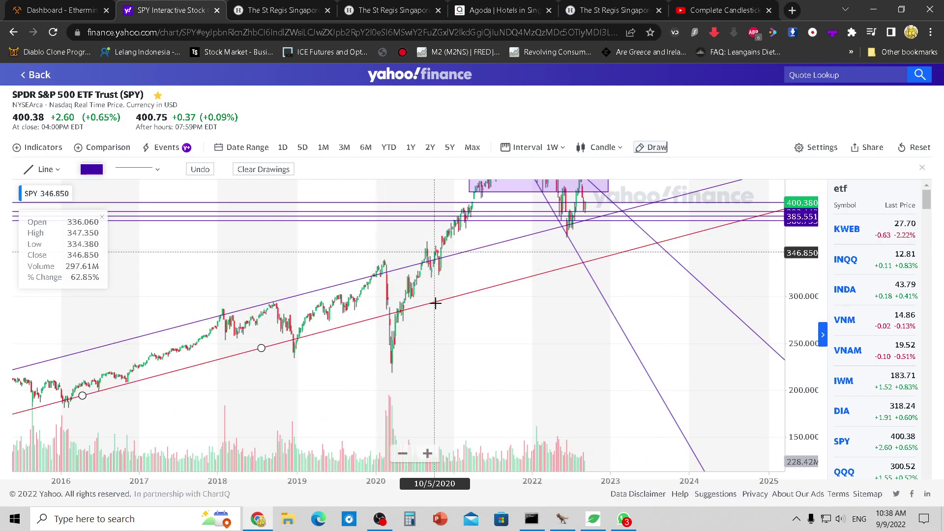
scroll(528, 337, "down", 3)
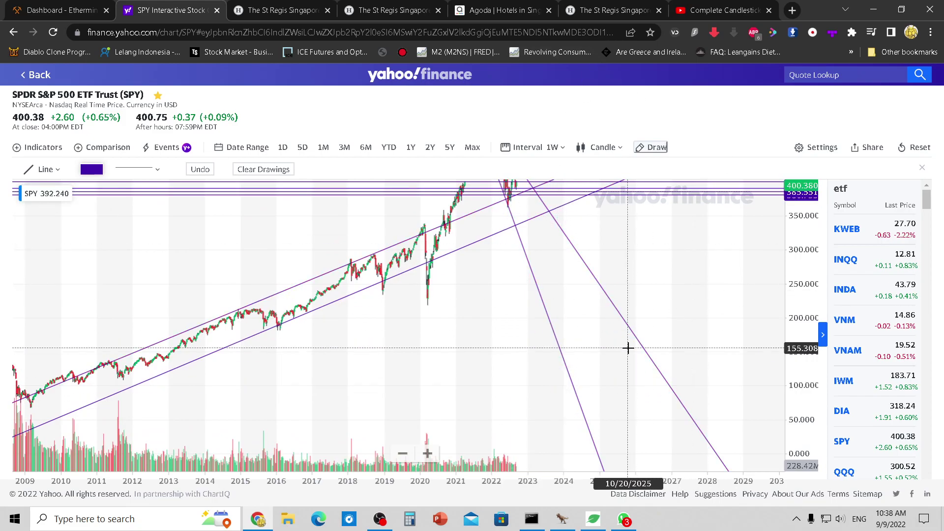
scroll(616, 351, "up", 3)
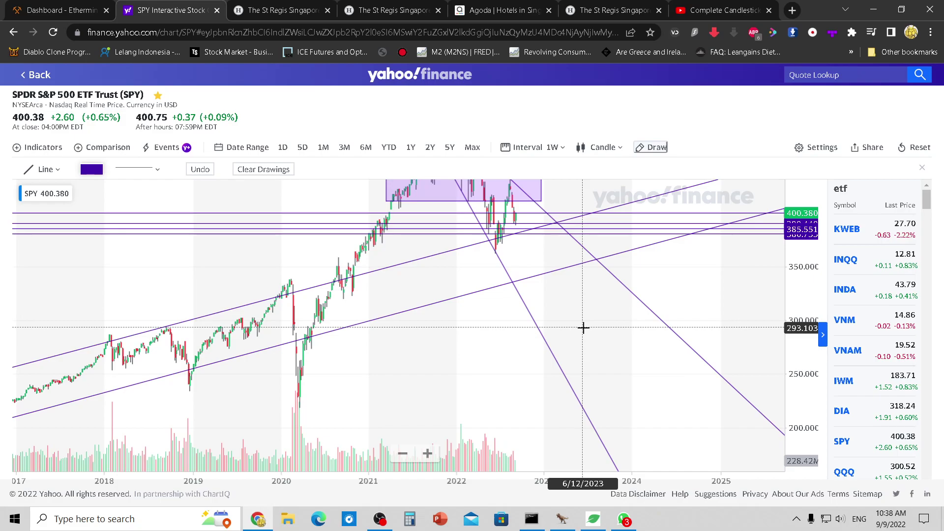
left_click_drag(501, 235, 526, 218)
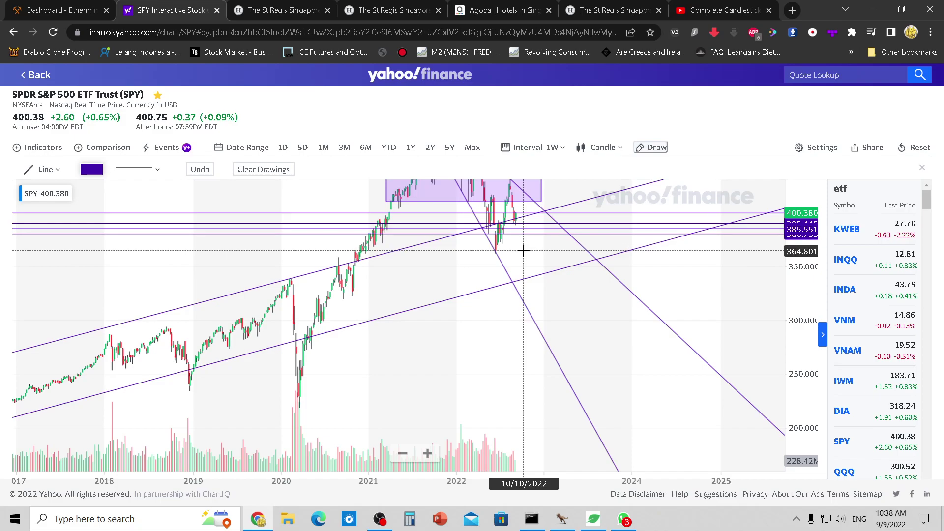
- Lower the channel line's left end slightly while framing the 2009–2027 span
scroll(482, 353, "down", 5)
left_click_drag(379, 390, 480, 347)
left_click_drag(168, 307, 168, 310)
left_click_drag(486, 328, 527, 372)
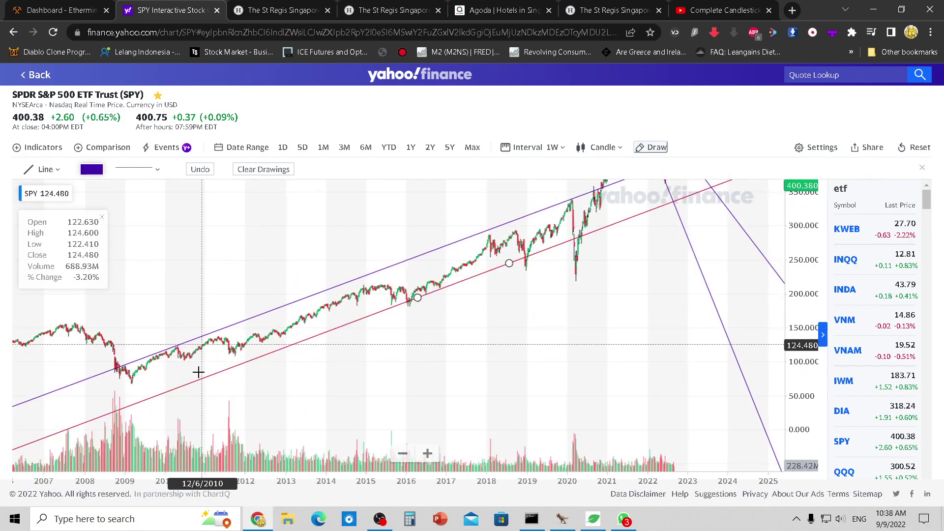
left_click_drag(168, 349, 162, 352)
- Finish placing the channel line, frame 2010–2028, and bring up the saved M2 bookmark's options
left_click_drag(485, 333, 440, 413)
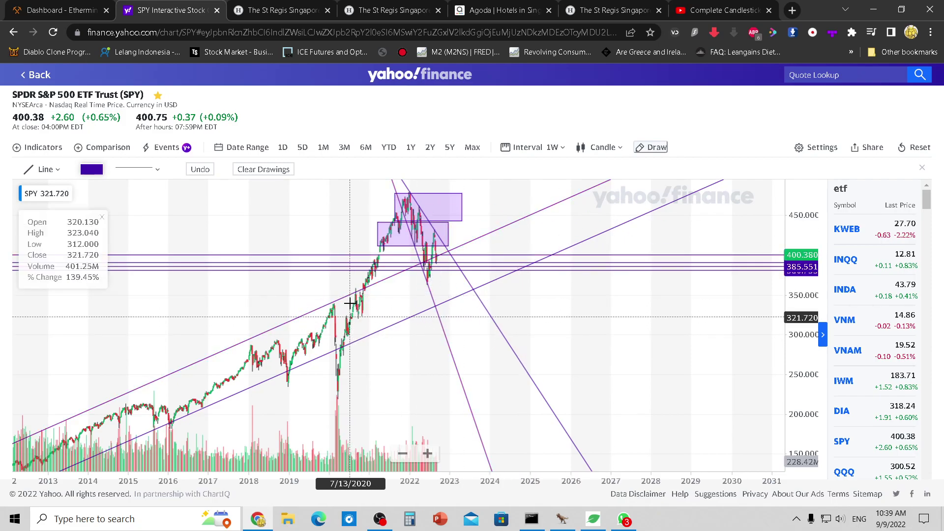
left_click_drag(415, 399, 450, 415)
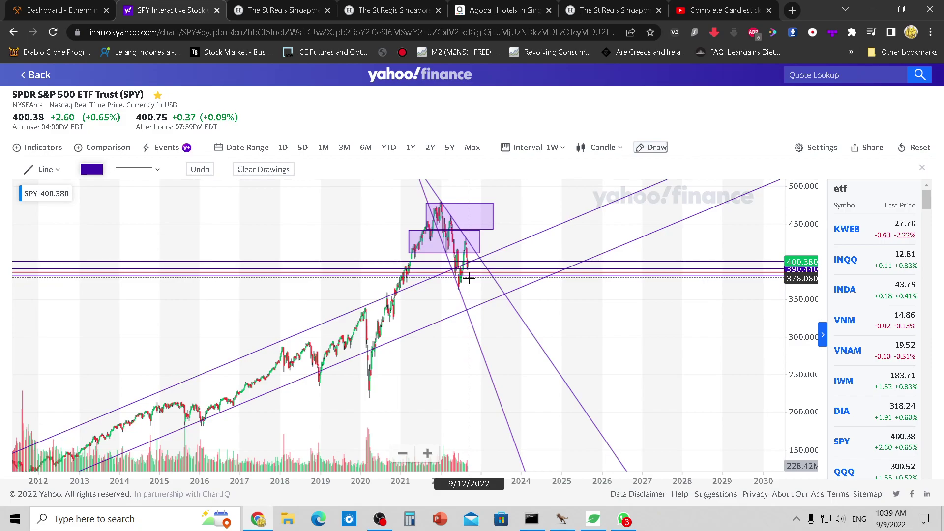
right_click(457, 58)
- Open the FRED M2 chart in a new tab and show its last 10 years (2012–2022)
left_click(492, 66)
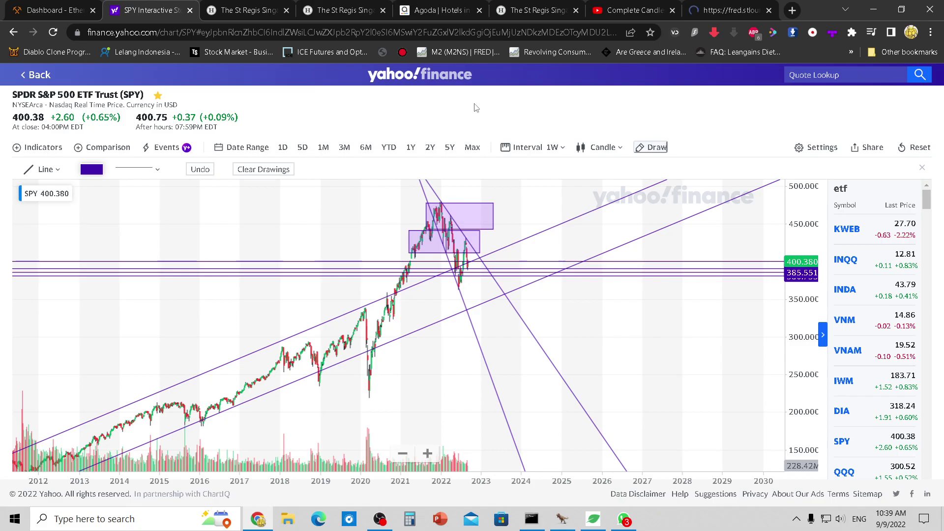
left_click(726, 4)
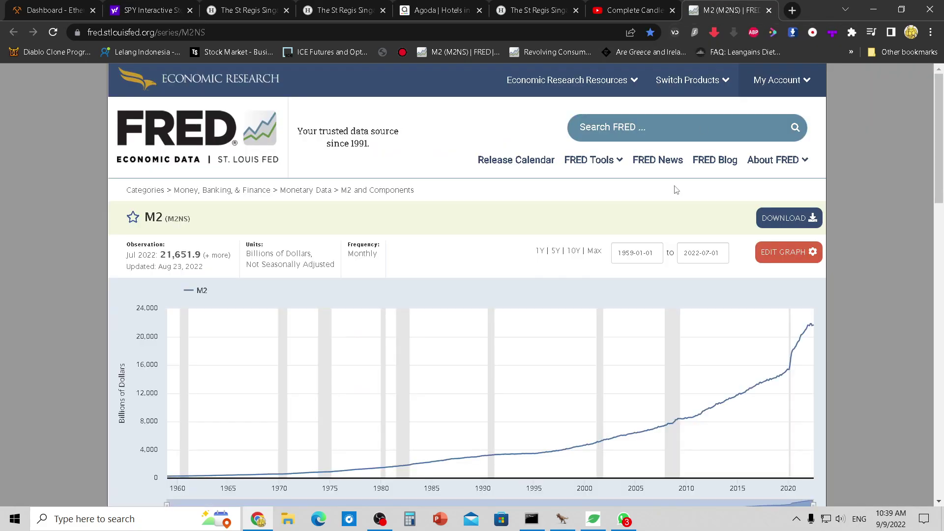
scroll(504, 356, "down", 4)
left_click_drag(781, 222, 865, 251)
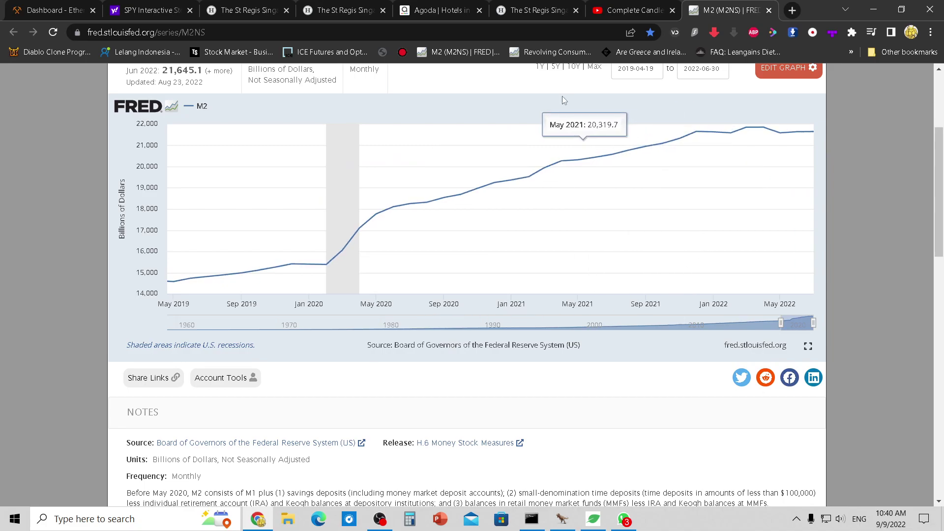
left_click(573, 67)
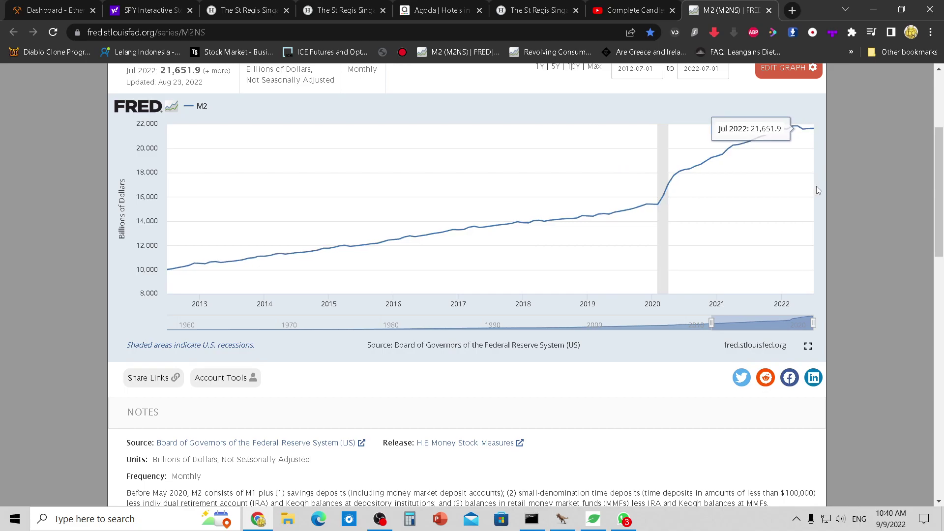
- Compare the SPY chart against M2, ending back on the M2 chart
mouse_move(812, 187)
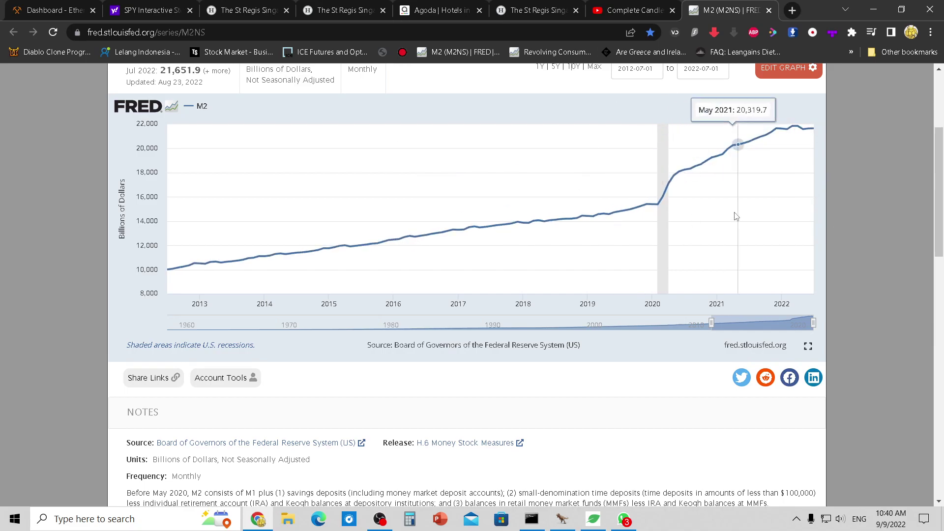
left_click(148, 10)
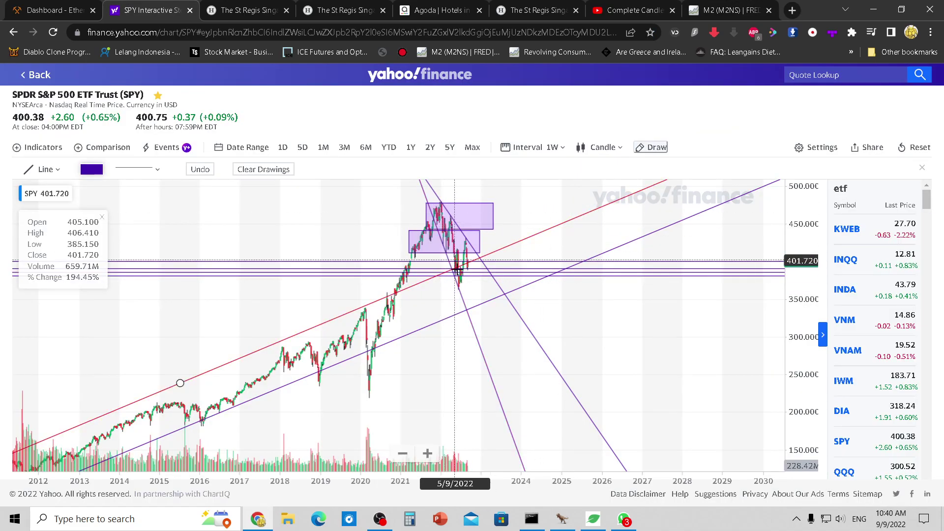
left_click(717, 9)
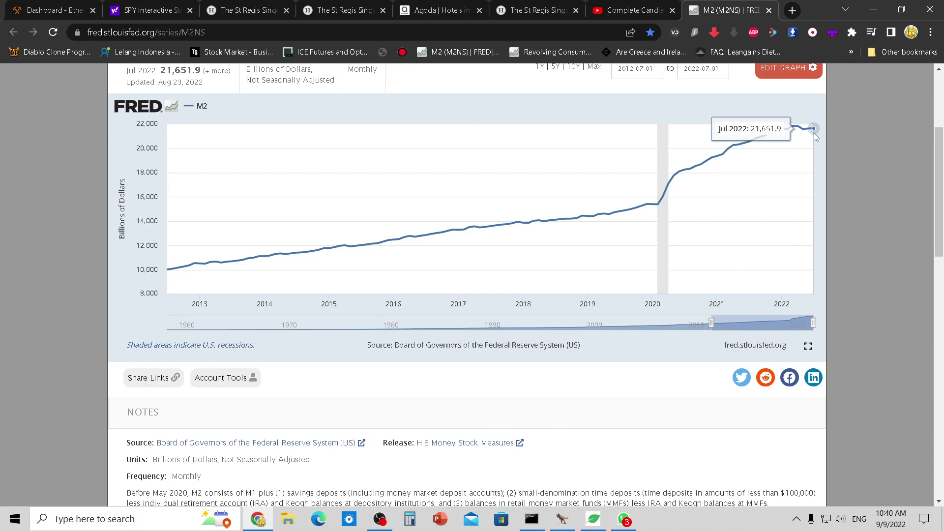
- Switch to the SPY Interactive tab to see the annotated weekly chart
left_click(147, 10)
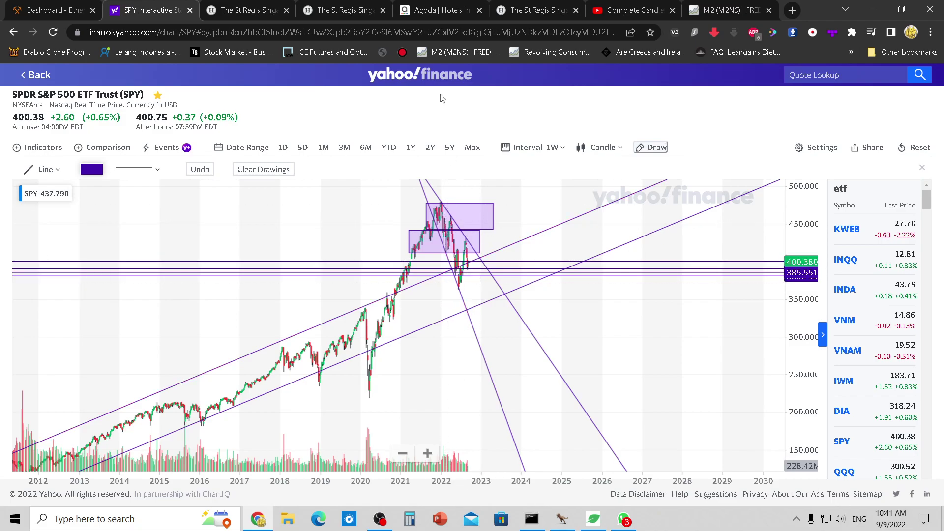
- Go to the Yahoo Finance home page and scroll through it
left_click(445, 83)
scroll(856, 383, "down", 10)
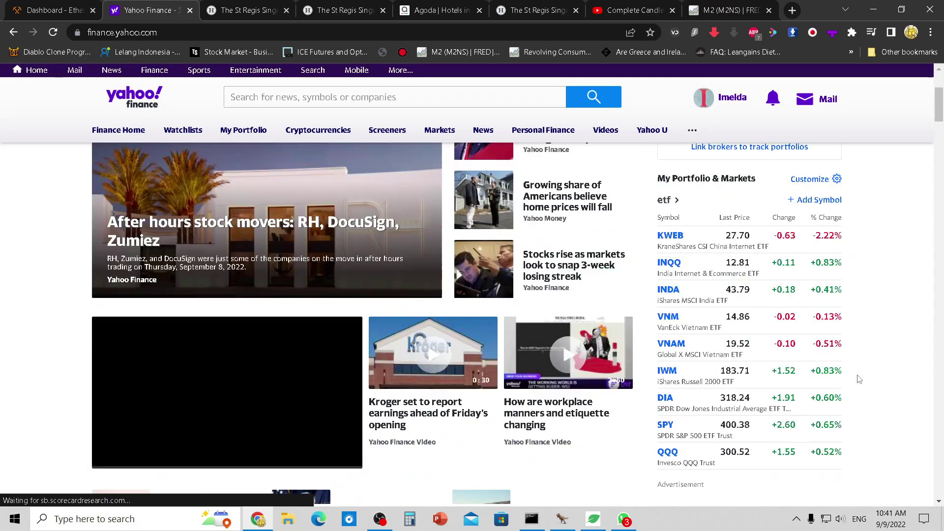
scroll(856, 383, "down", 5)
scroll(684, 241, "up", 5)
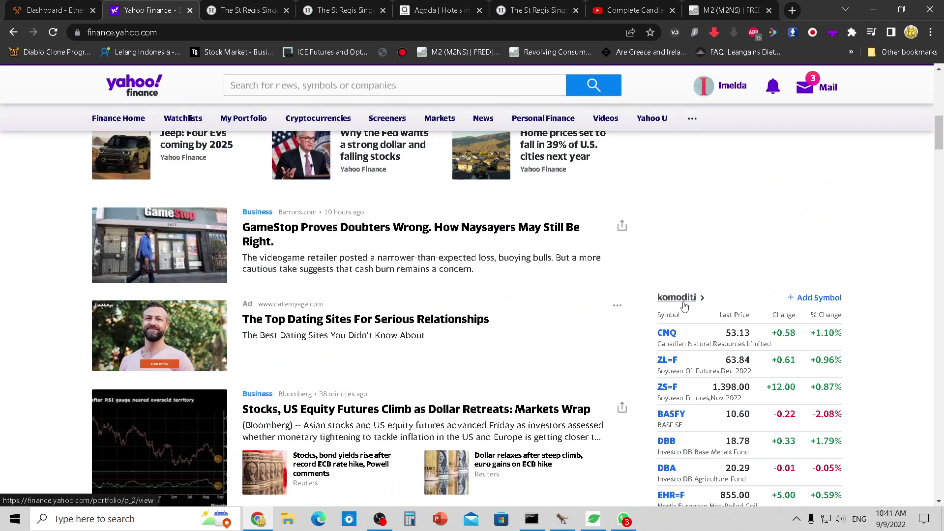
- Review the komoditi portfolio's commodity quotes, then return to the FRED M2 chart
left_click(678, 297)
scroll(762, 339, "down", 3)
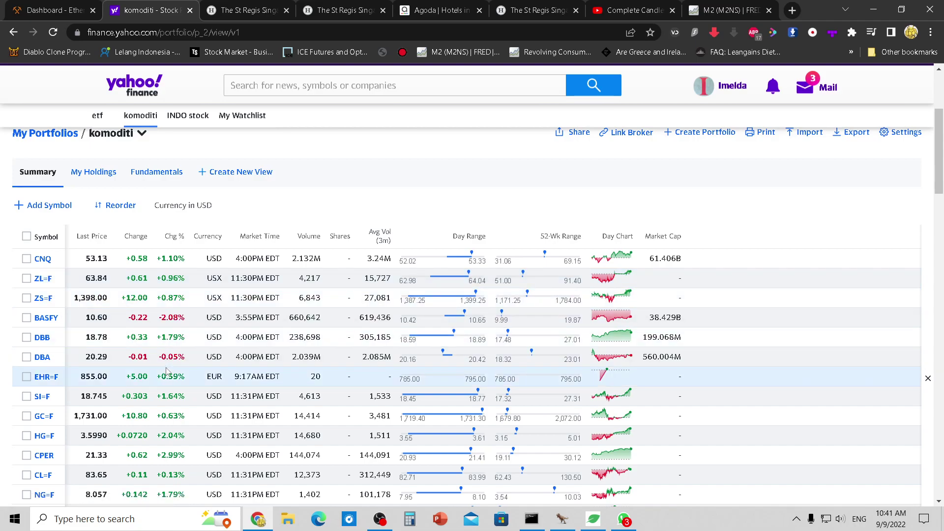
scroll(64, 264, "down", 3)
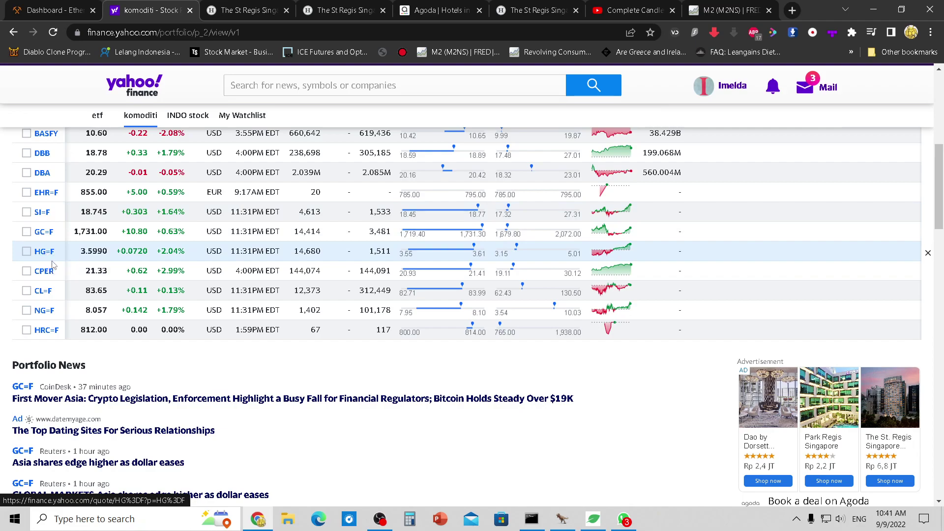
scroll(398, 465, "up", 6)
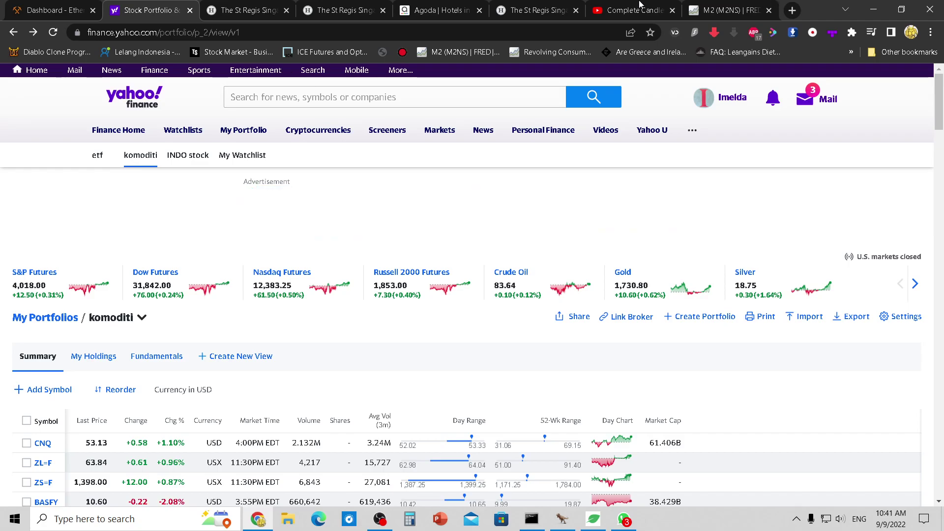
left_click(709, 4)
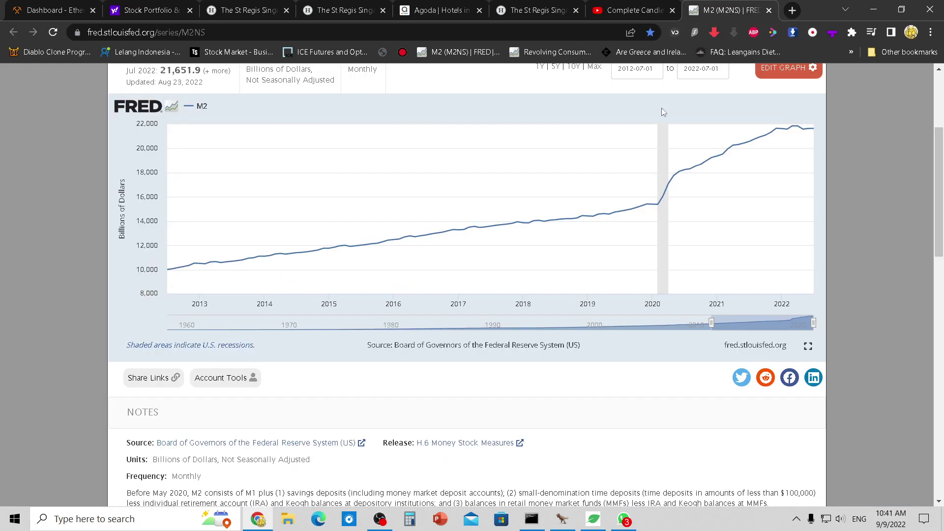
mouse_move(663, 164)
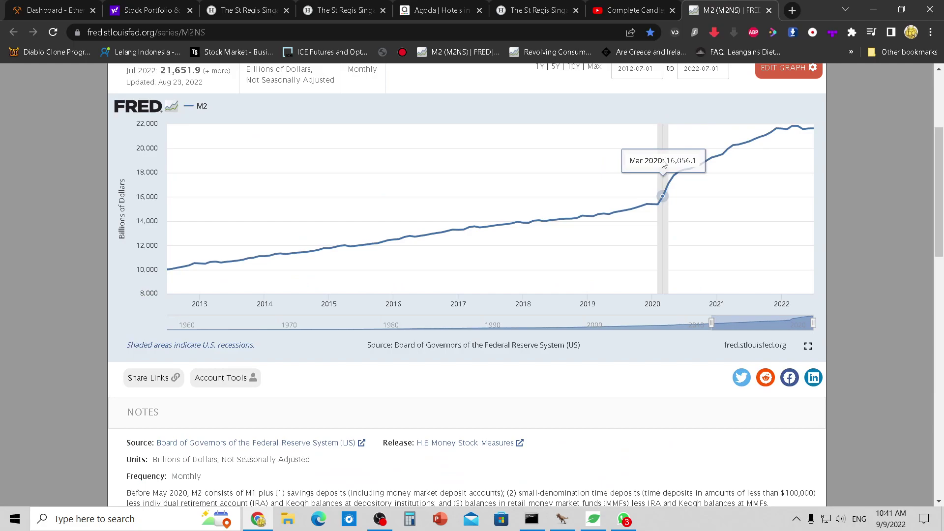